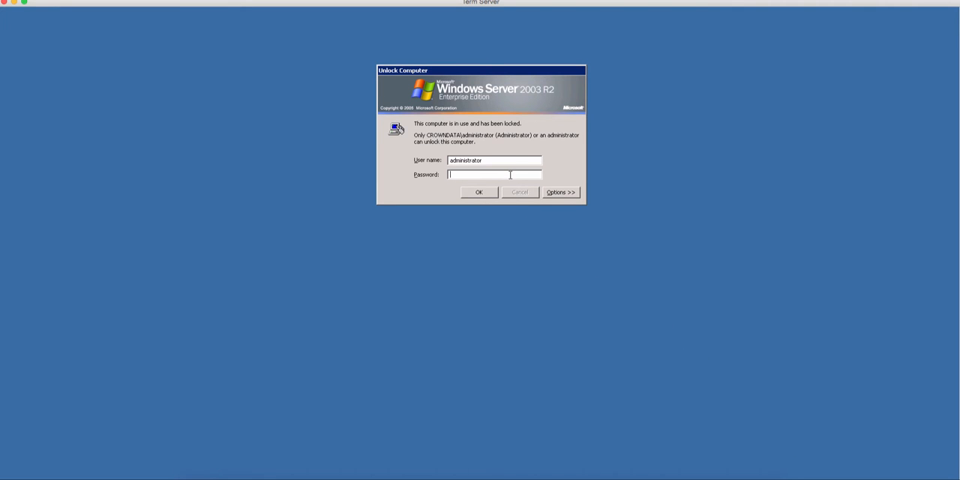
- Unlock the Windows Server computer by entering the administrator account's password
type("*********")
key("Return")
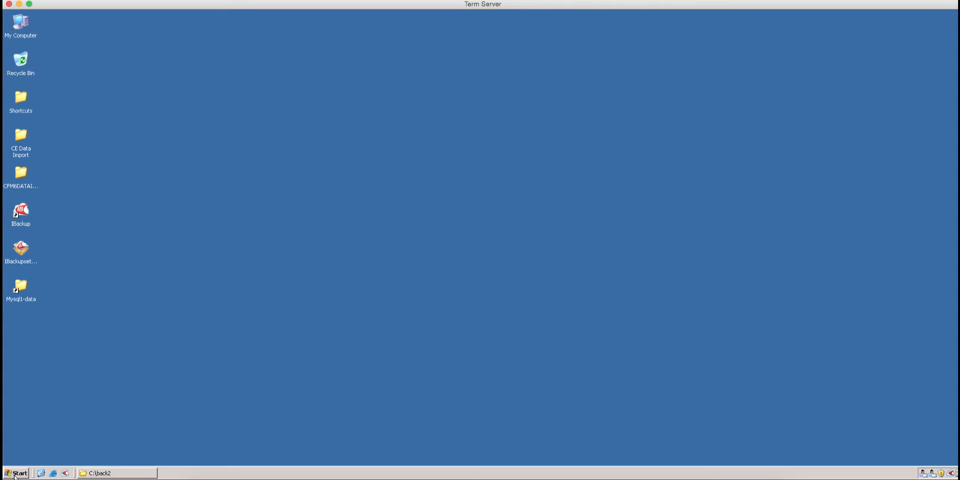
- Open SQL Server Management Studio, connect to OPSSERVER2\SQL2005 with Windows Authentication, and check whether SQL Server Agent is running
left_click(17, 474)
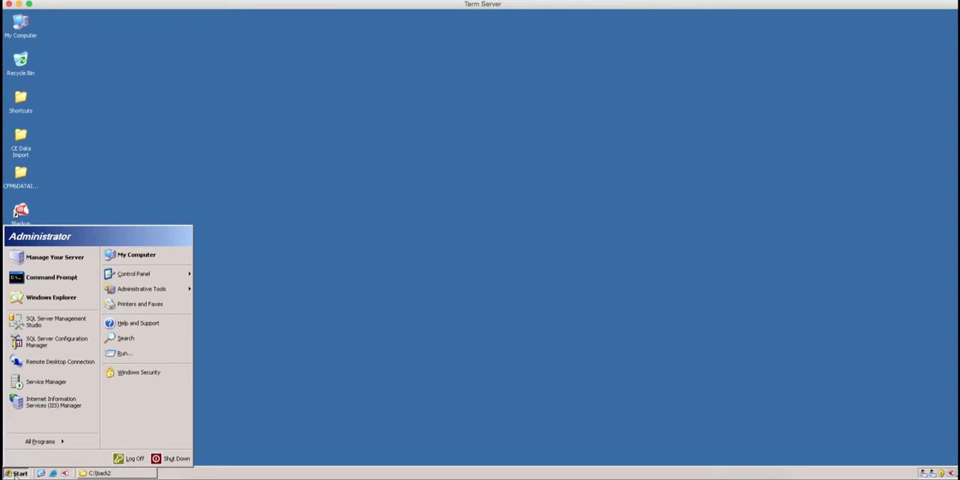
left_click(54, 323)
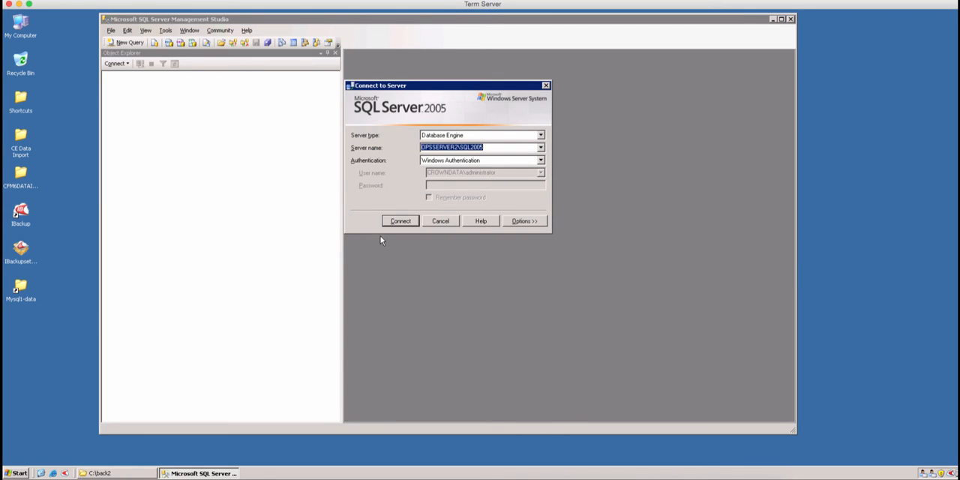
left_click(396, 220)
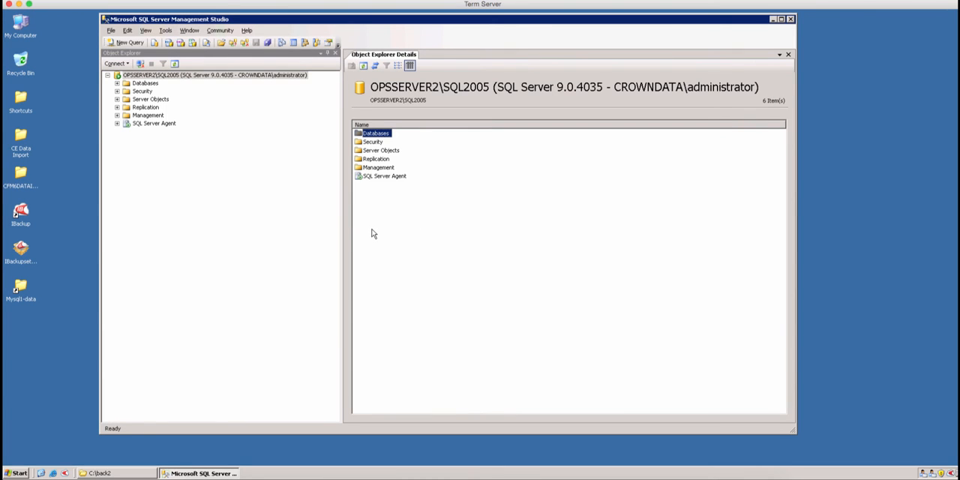
right_click(151, 124)
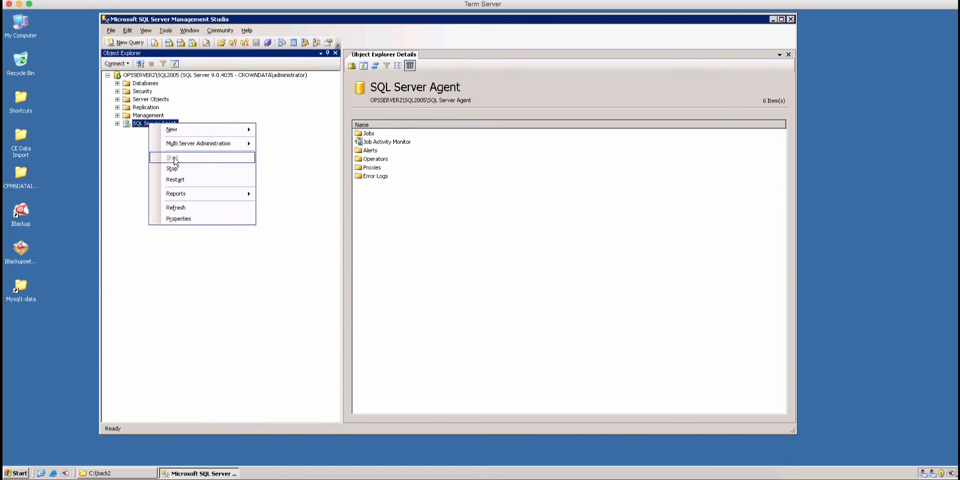
left_click(131, 149)
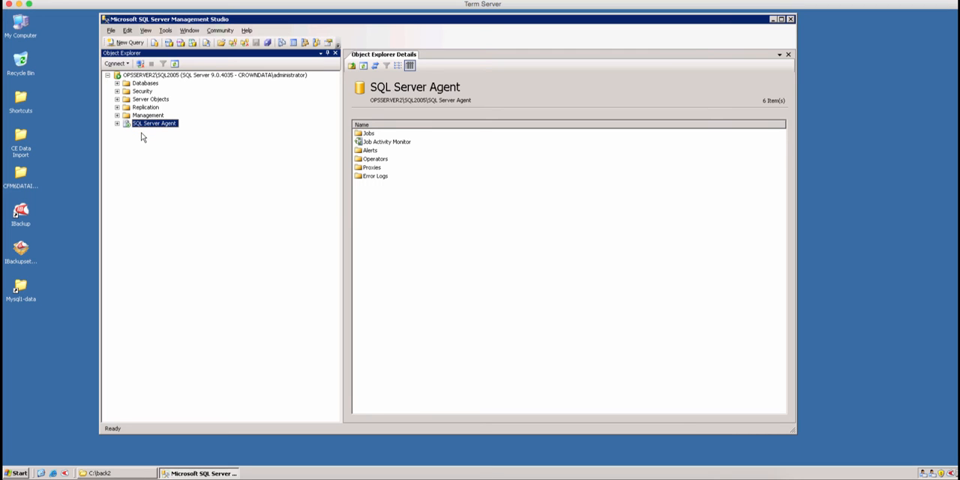
- Open the Windows Services console by running services.msc
left_click(20, 474)
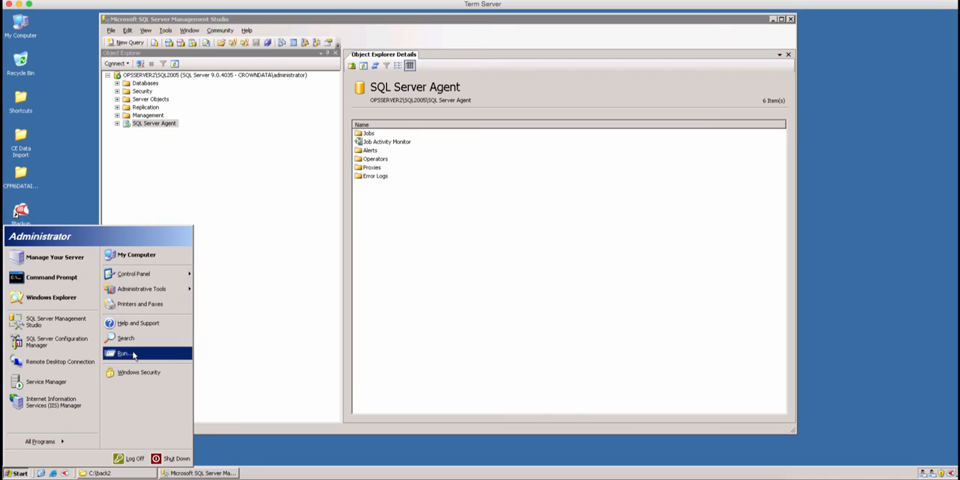
left_click(123, 353)
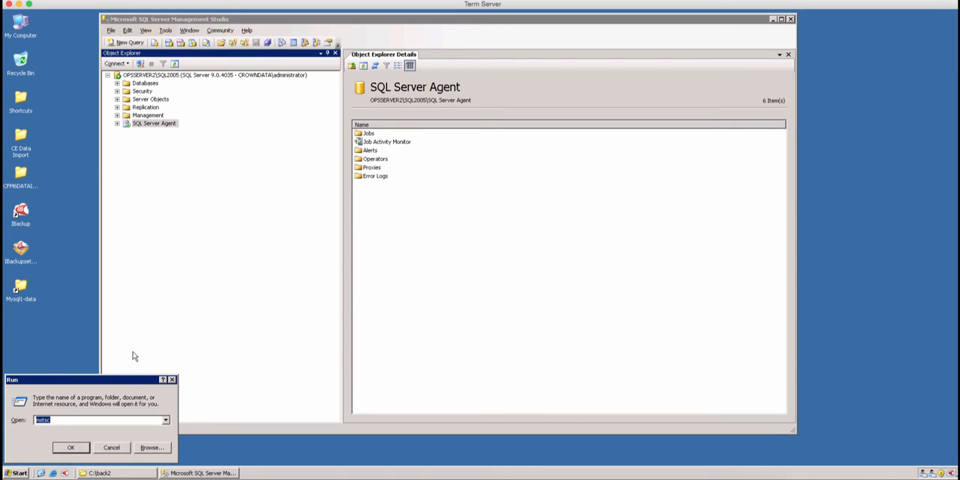
type("services")
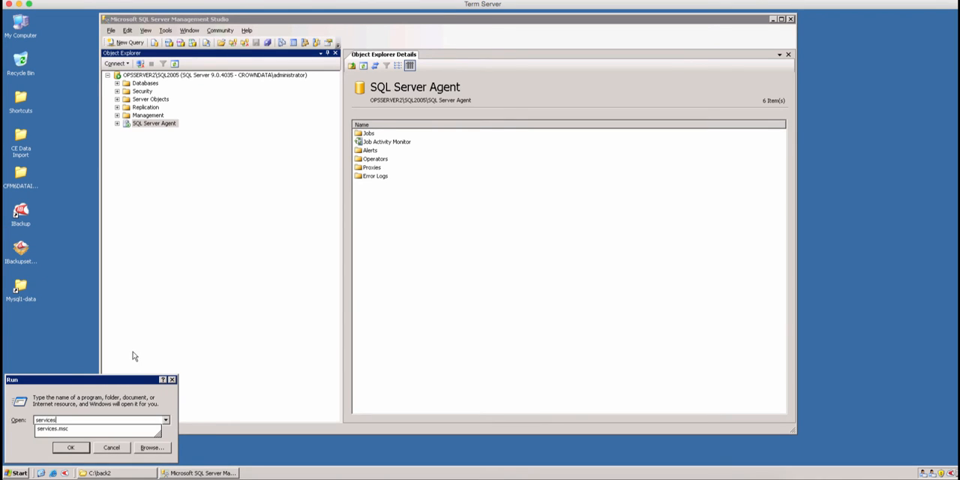
type(".msc")
key("Return")
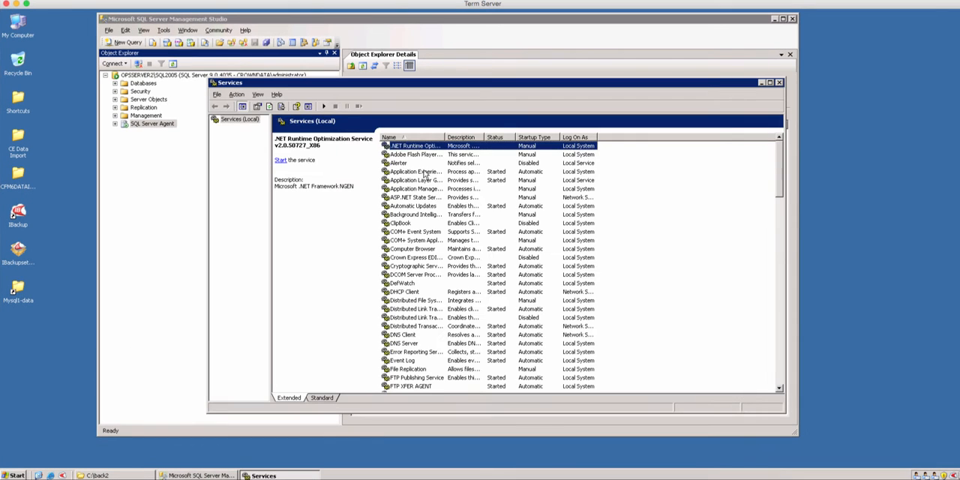
- Find the SQL Server Agent (SQL2005) service in the service list and open its properties
left_click(422, 164)
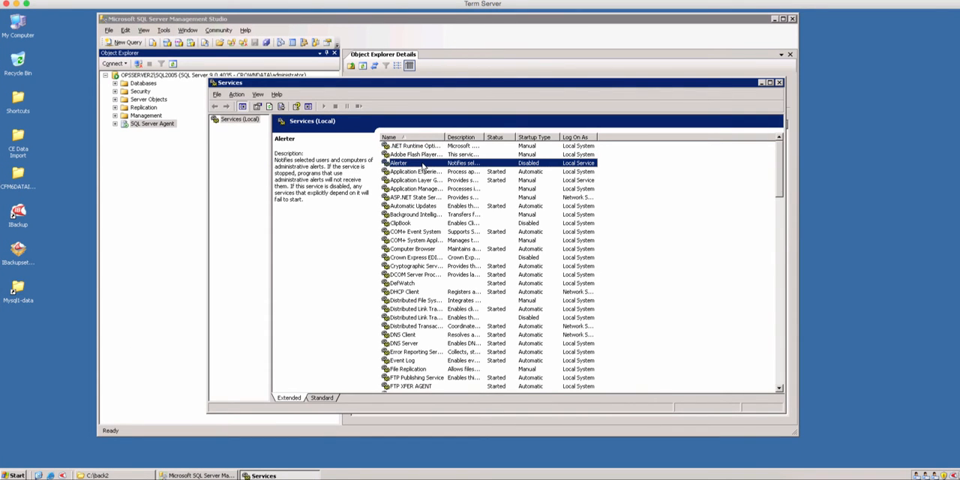
type("sql")
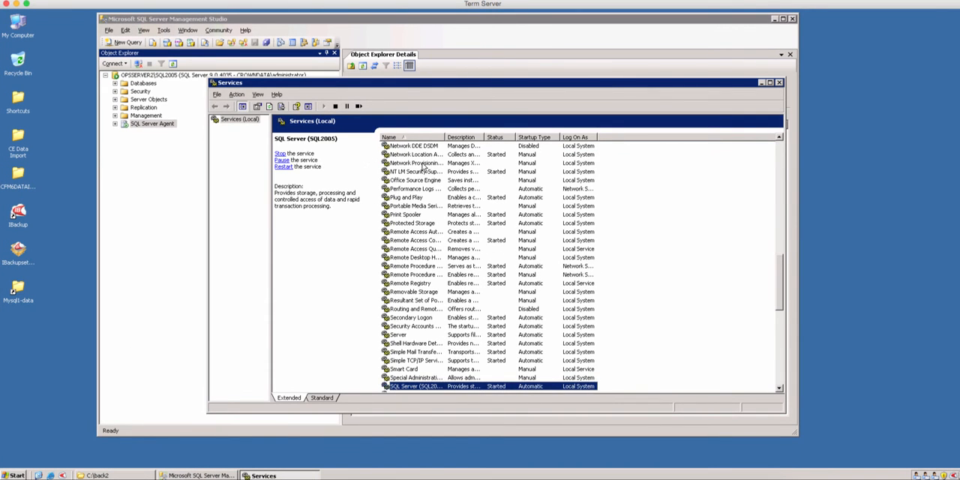
left_click(780, 389)
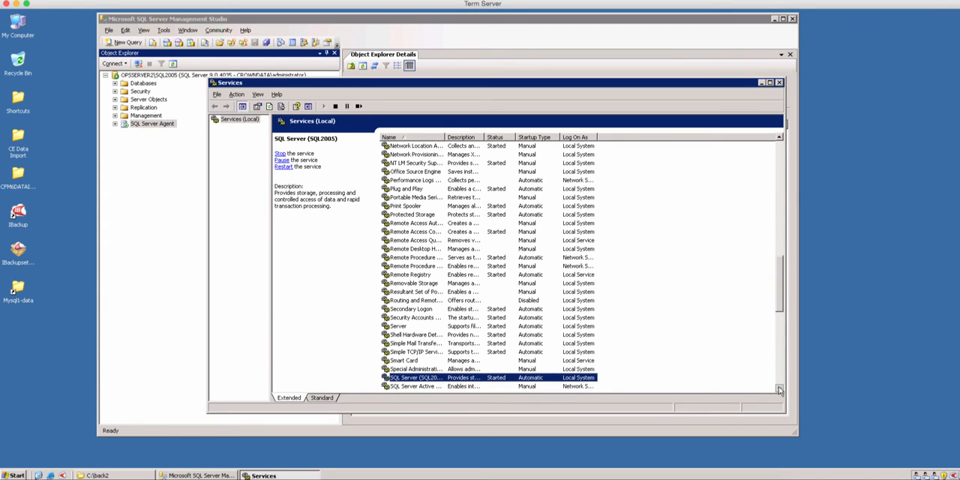
scroll(779, 389, "down", 5)
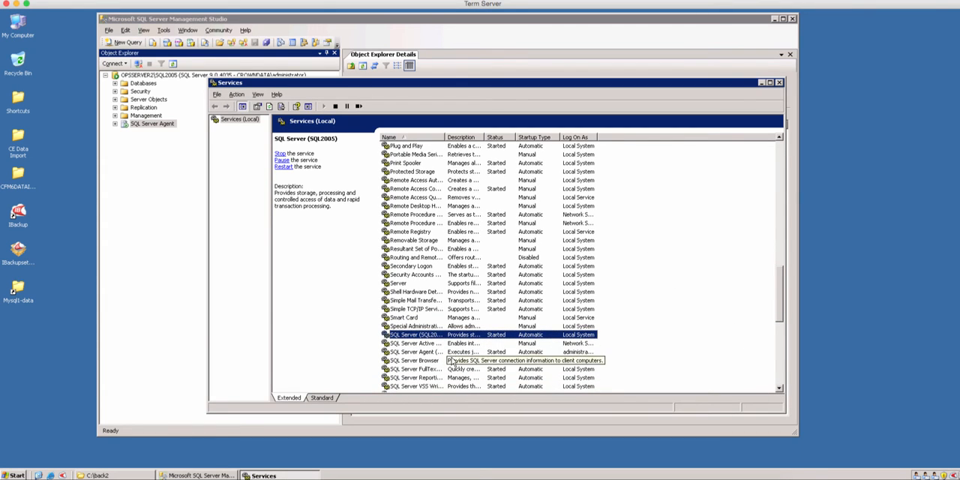
left_click(420, 354)
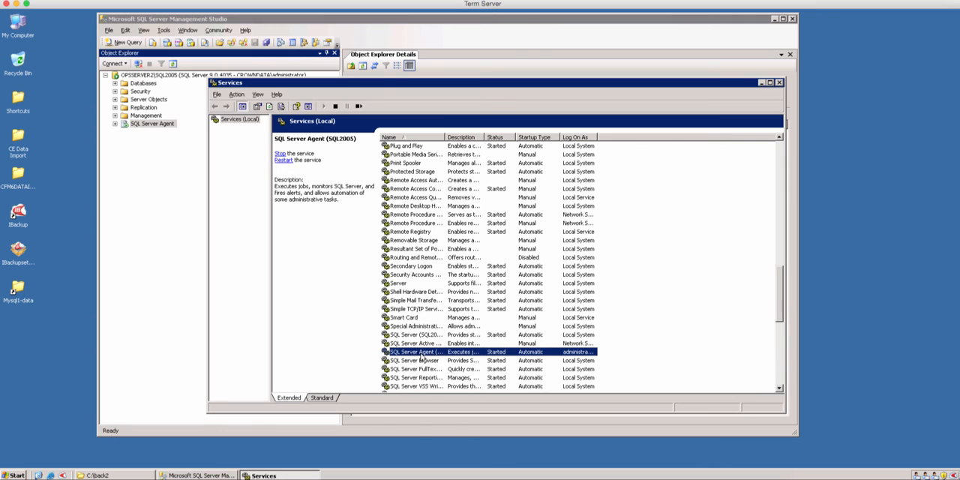
right_click(421, 358)
left_click(456, 433)
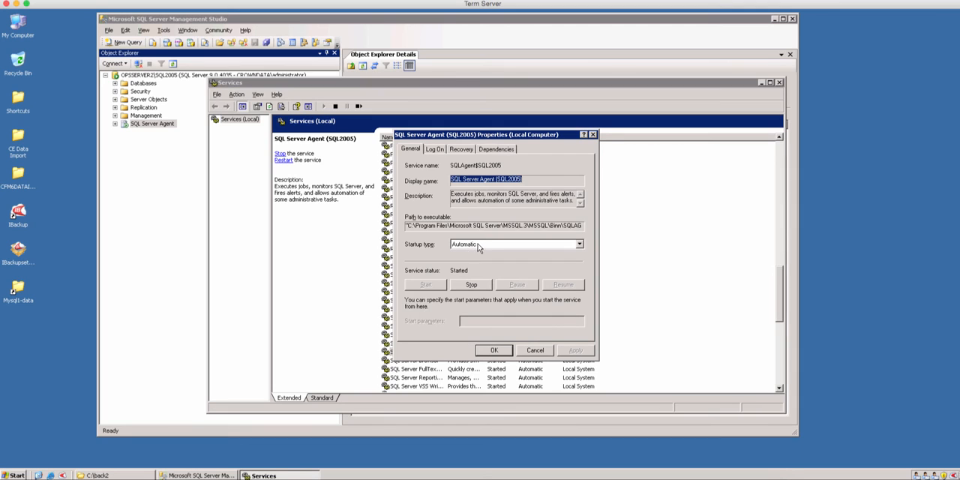
- Set the SQL Server Agent's recovery action to Restart the Service for first, second and subsequent failures, and apply the change
left_click(462, 150)
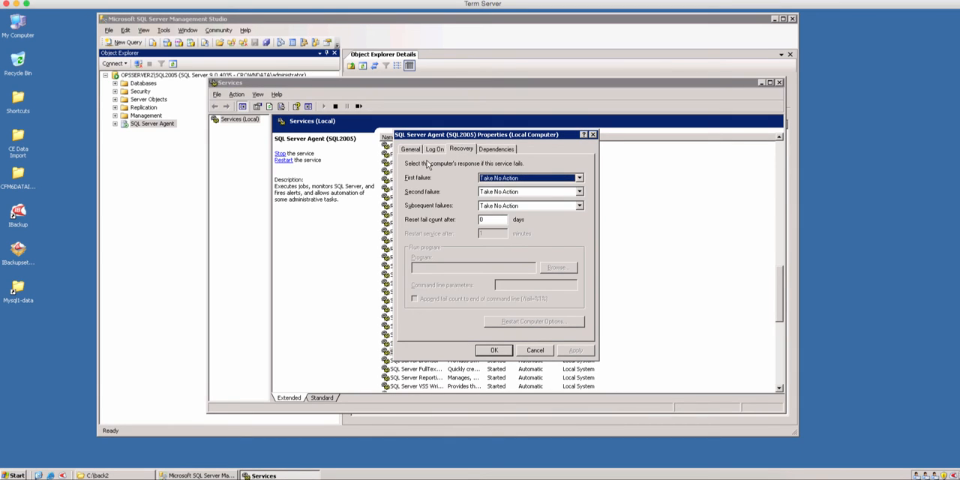
left_click(506, 180)
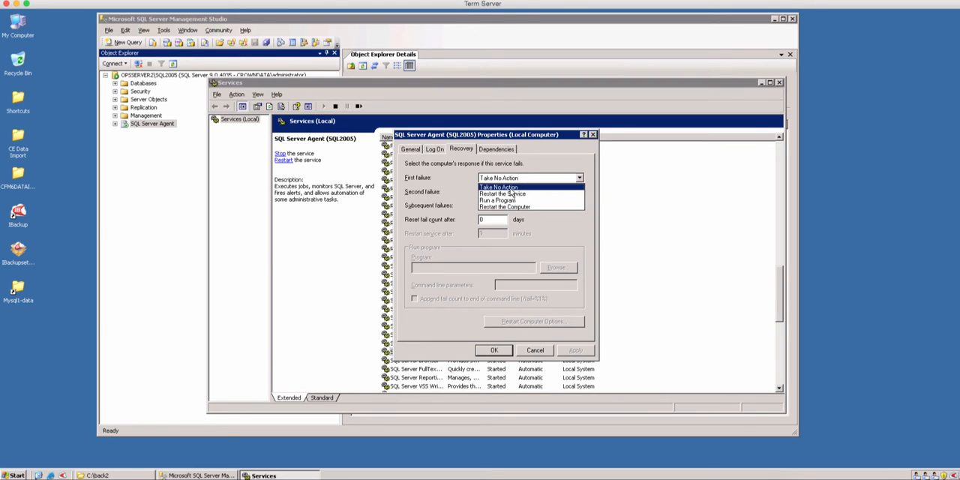
left_click(514, 193)
left_click(515, 193)
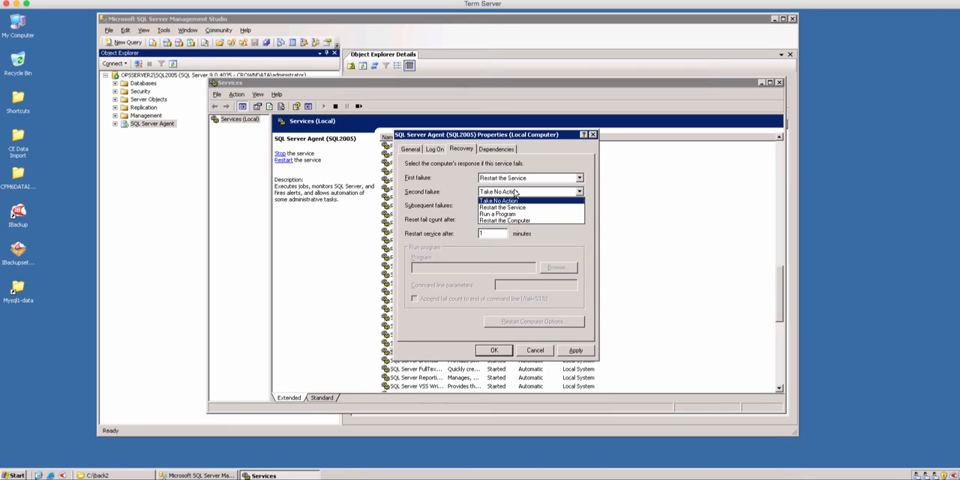
left_click(517, 212)
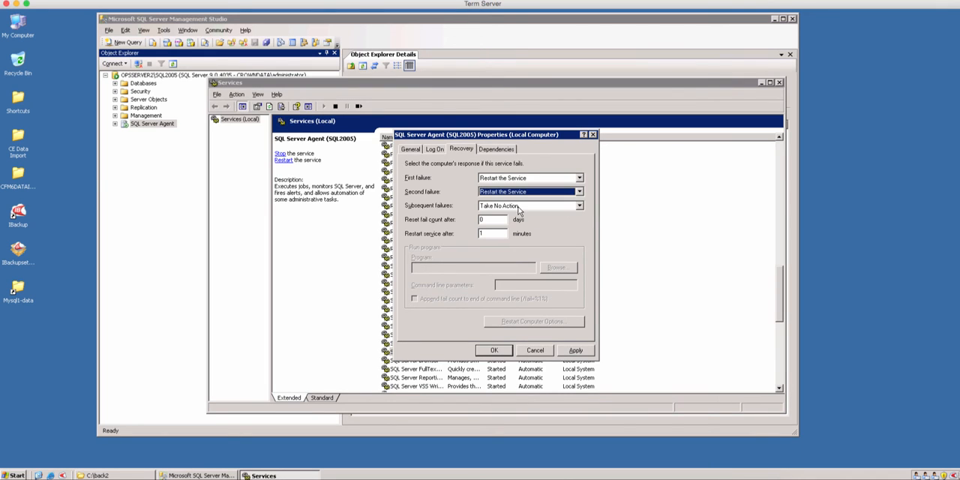
left_click(521, 206)
left_click(519, 223)
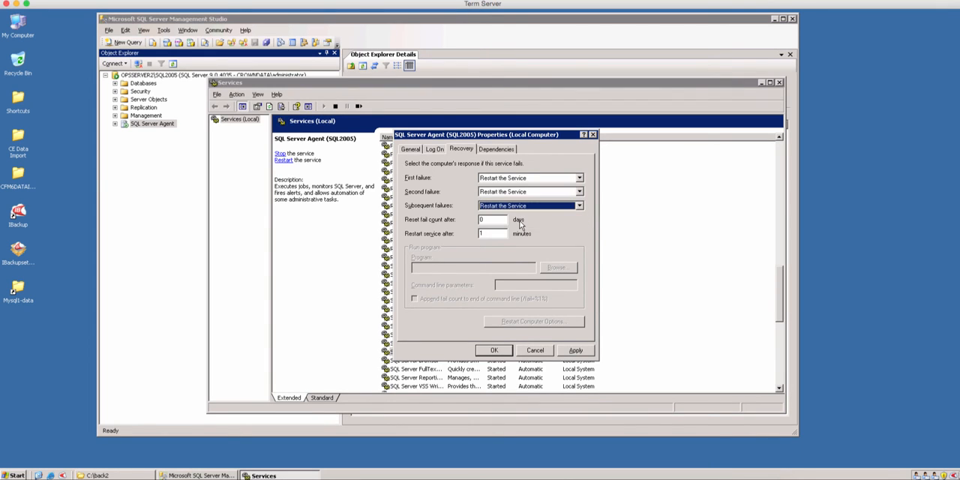
left_click(575, 350)
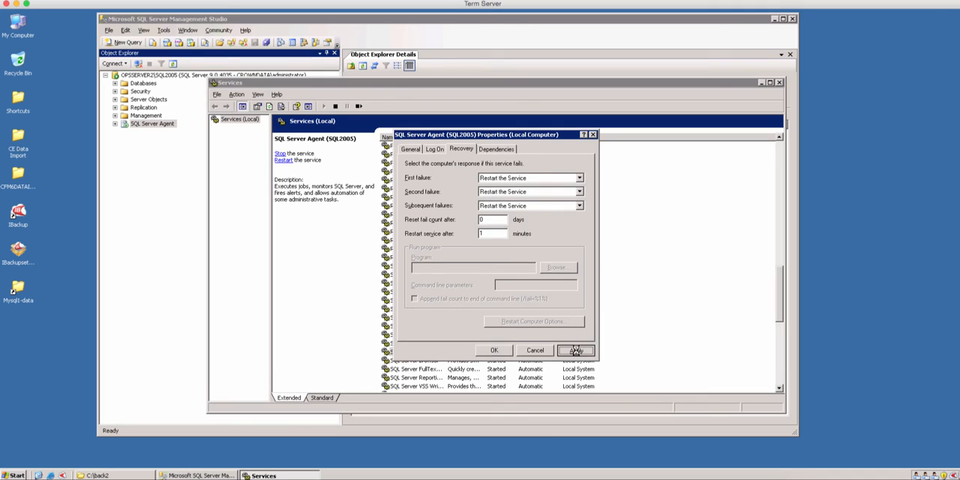
left_click(495, 350)
left_click(472, 319)
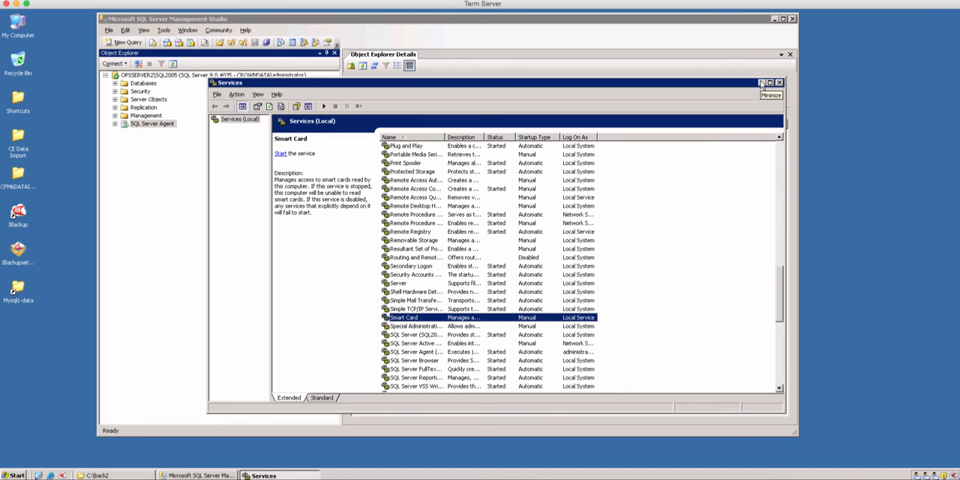
- Return to SQL Server Management Studio and expand the Maintenance Plans folder under Management
left_click(763, 84)
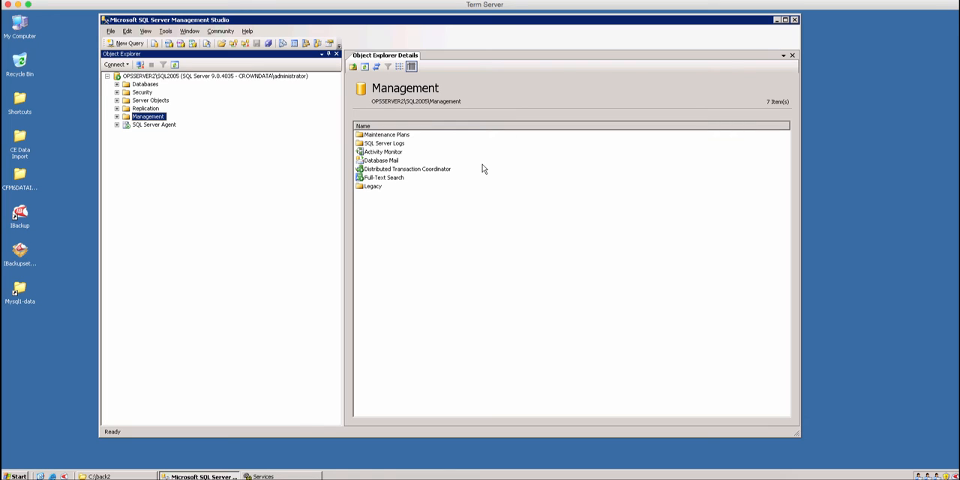
left_click(116, 117)
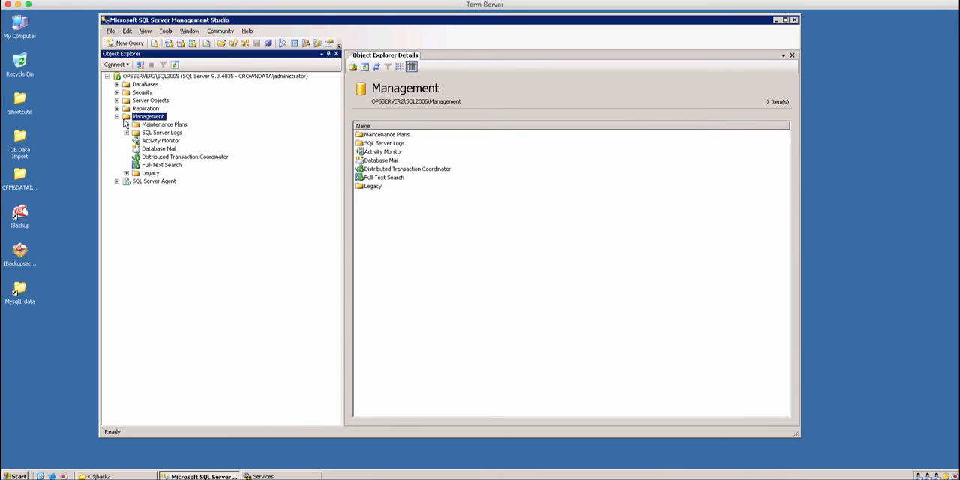
left_click(126, 125)
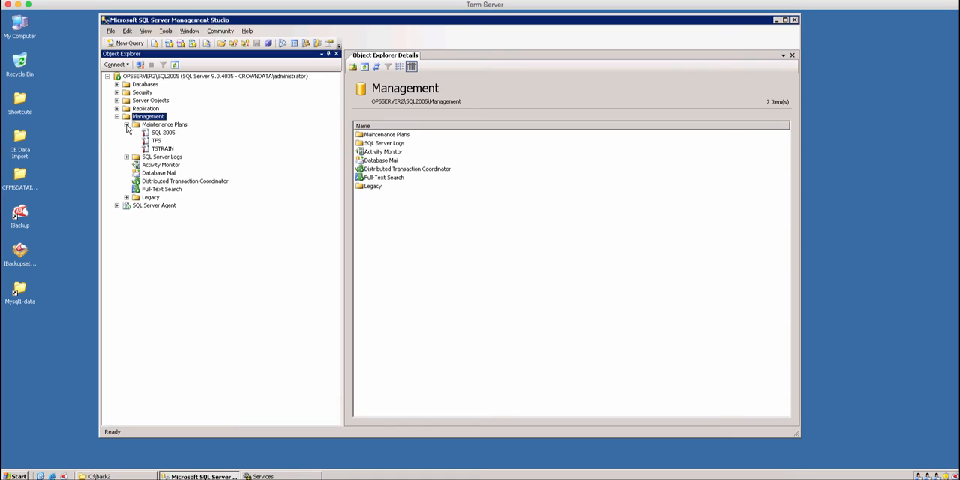
- View the history of the TSTRAIN maintenance plan, examine its most recent backup runs, and close the log viewer
left_click(163, 150)
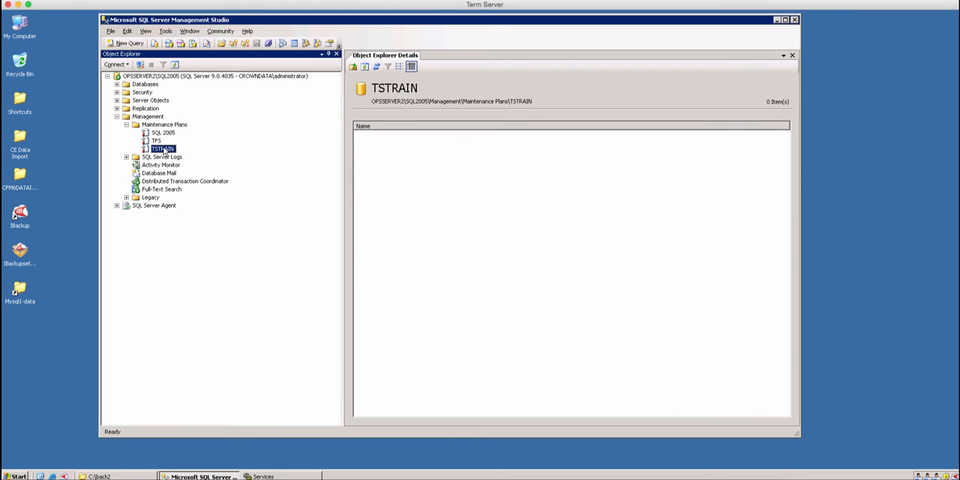
right_click(165, 151)
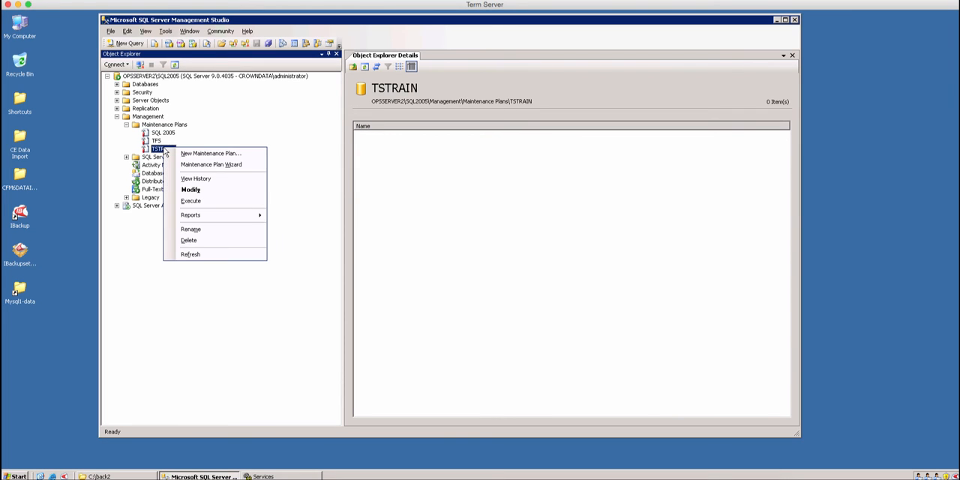
left_click(206, 180)
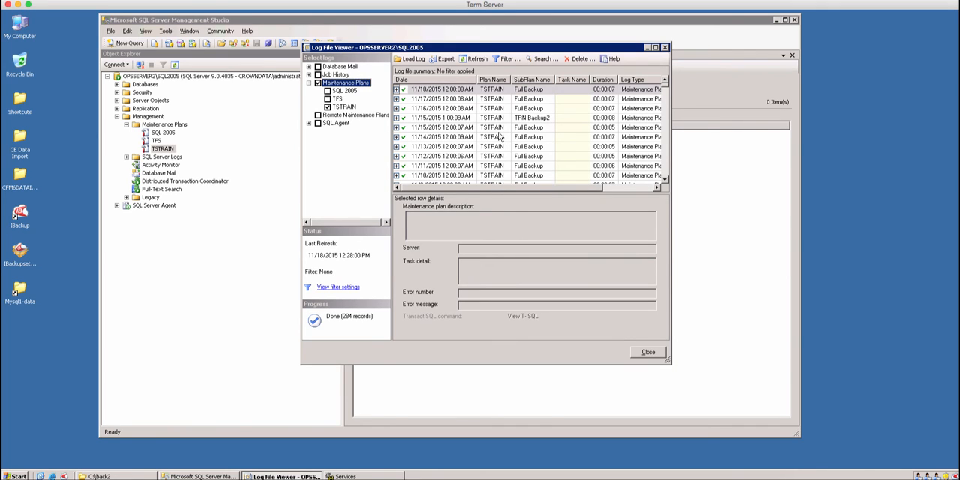
left_click(467, 100)
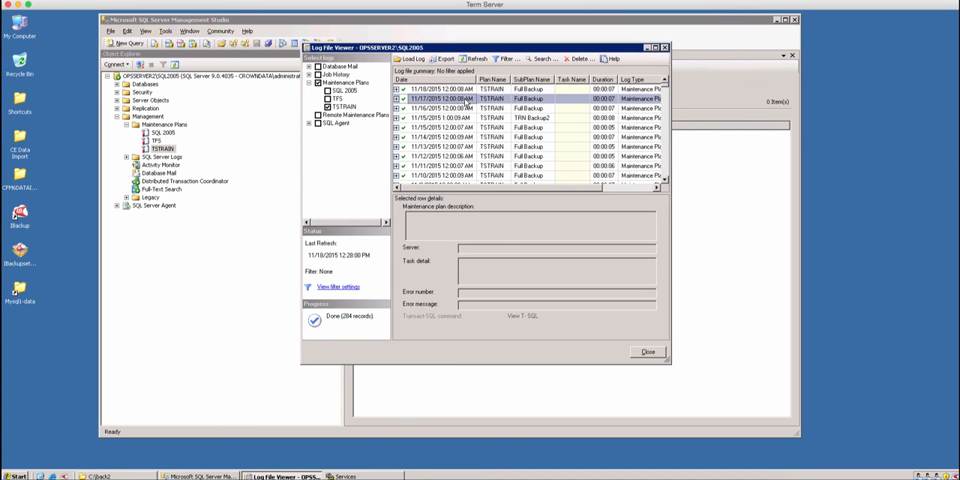
left_click(466, 110)
left_click(464, 119)
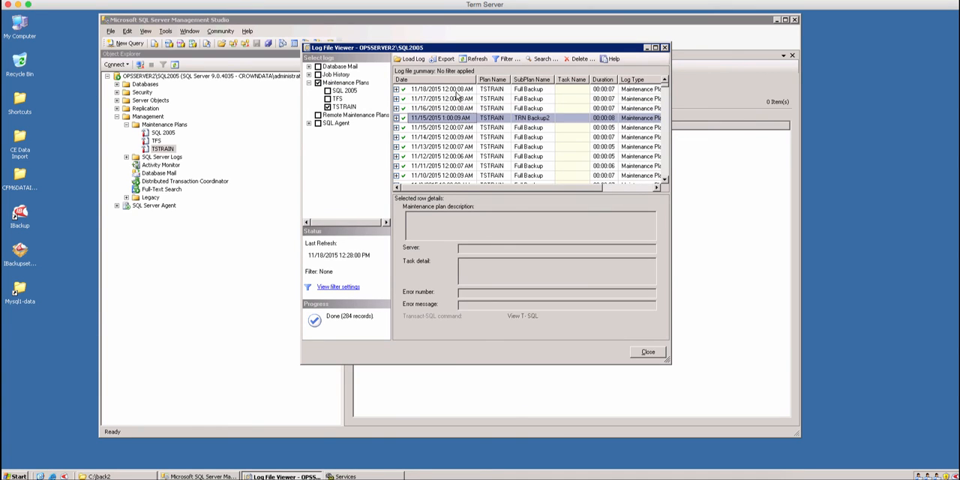
left_click(457, 90)
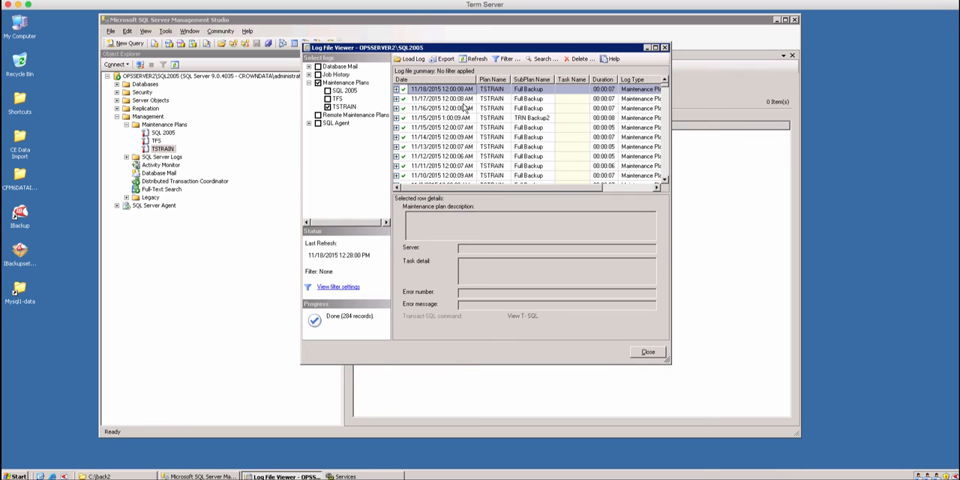
left_click(644, 356)
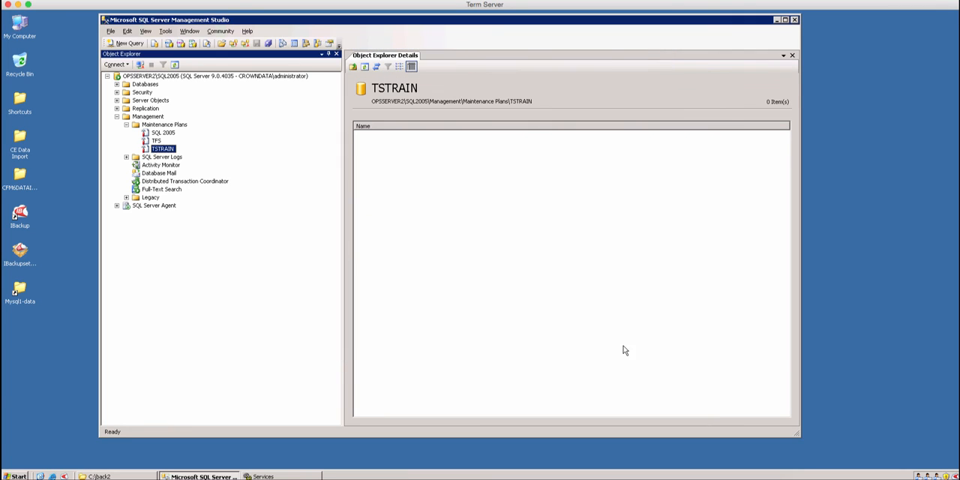
- Open the TSTRAIN maintenance plan for modification in the plan designer
right_click(167, 150)
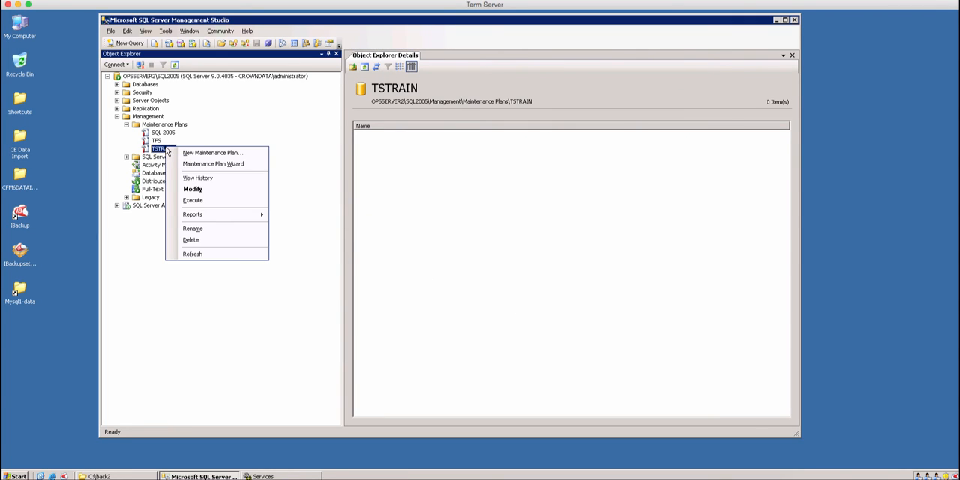
left_click(193, 189)
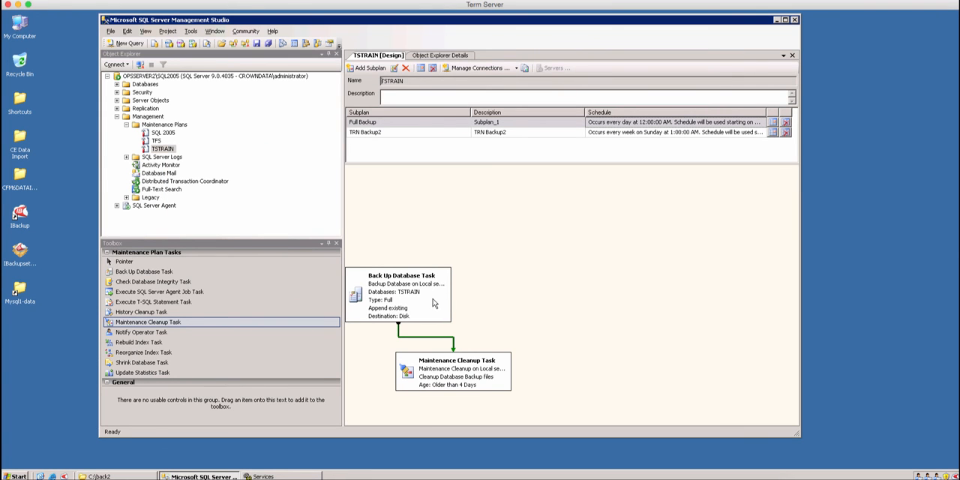
- Review the settings of the Full Backup subplan's Back Up Database Task, and close them without making changes
double_click(434, 303)
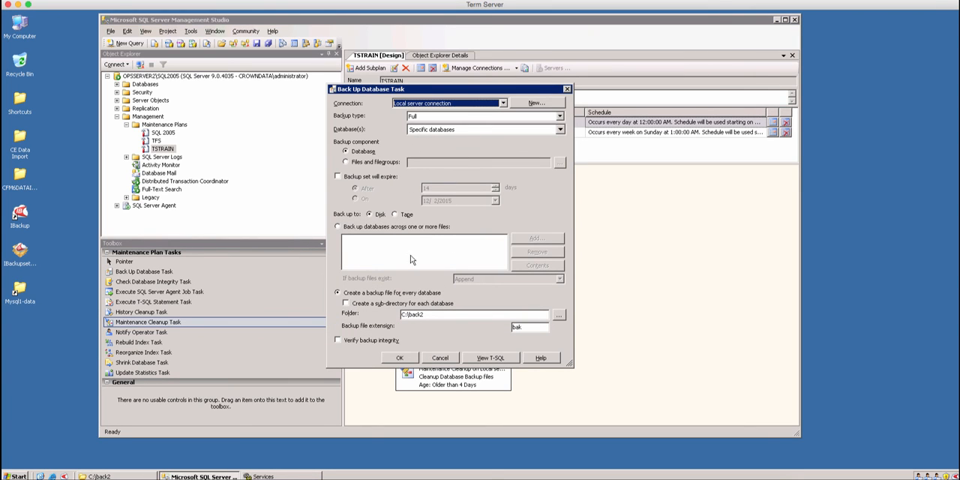
left_click(450, 358)
left_click(451, 361)
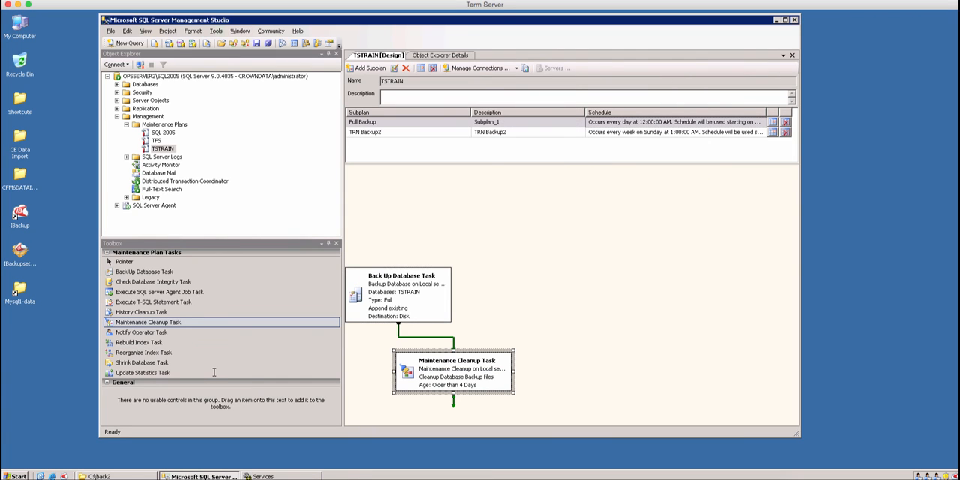
- Check the backup files in the C:\back2 folder, and review the Maintenance Cleanup Task's settings without changing them
left_click(138, 476)
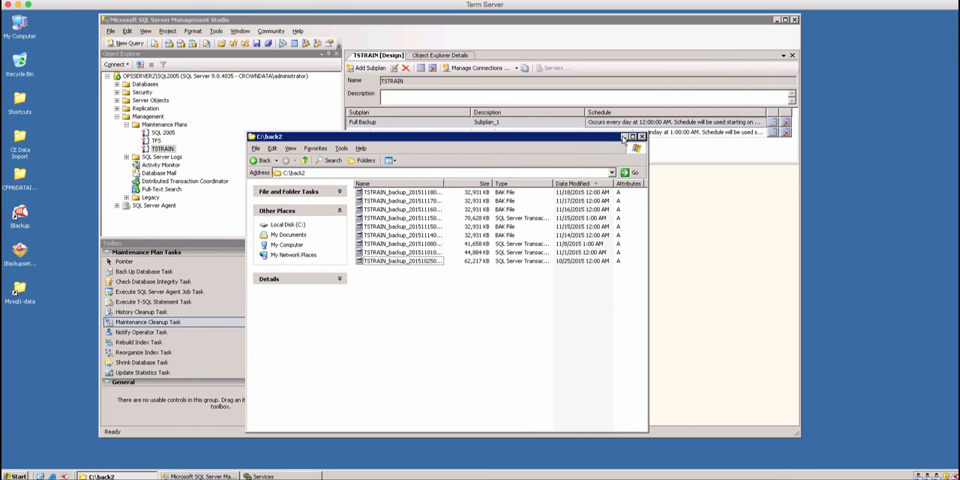
left_click(624, 138)
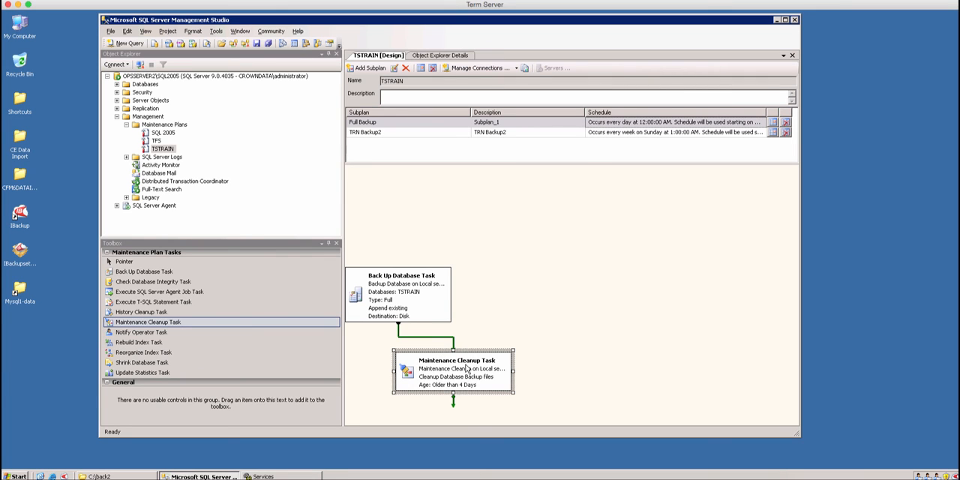
double_click(467, 368)
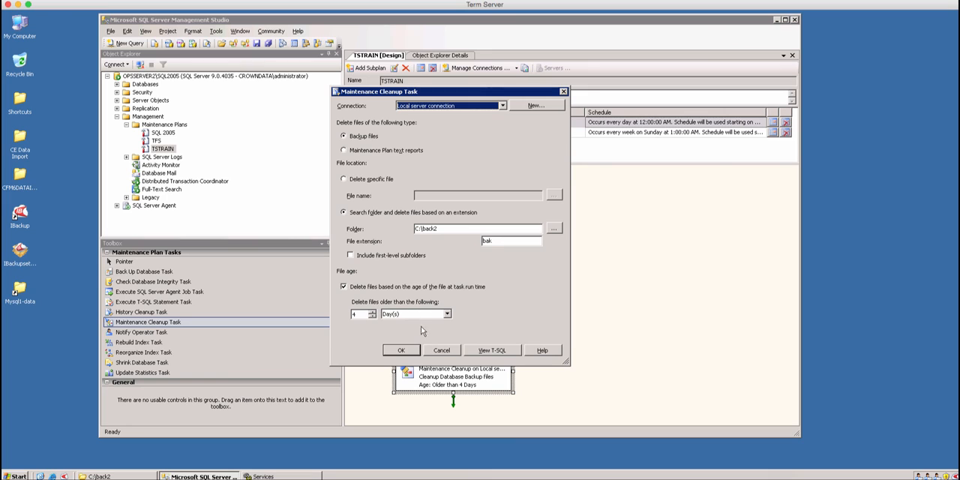
left_click(442, 351)
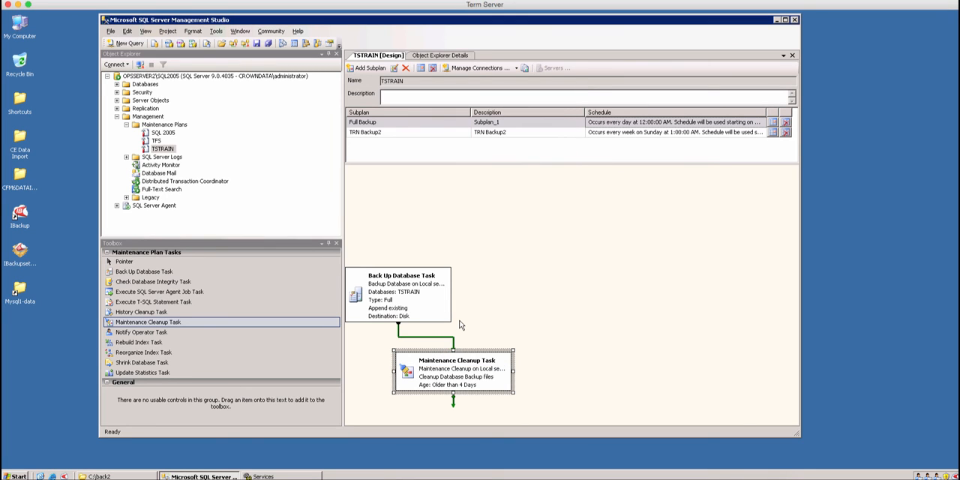